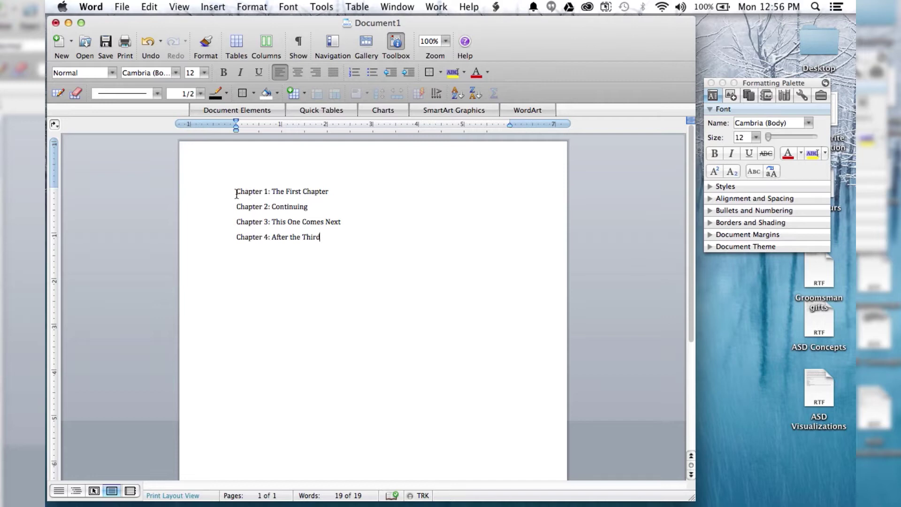
Select the four chapter lines, from "Chapter 1" through "Chapter 4"
drag(235, 193, 323, 234)
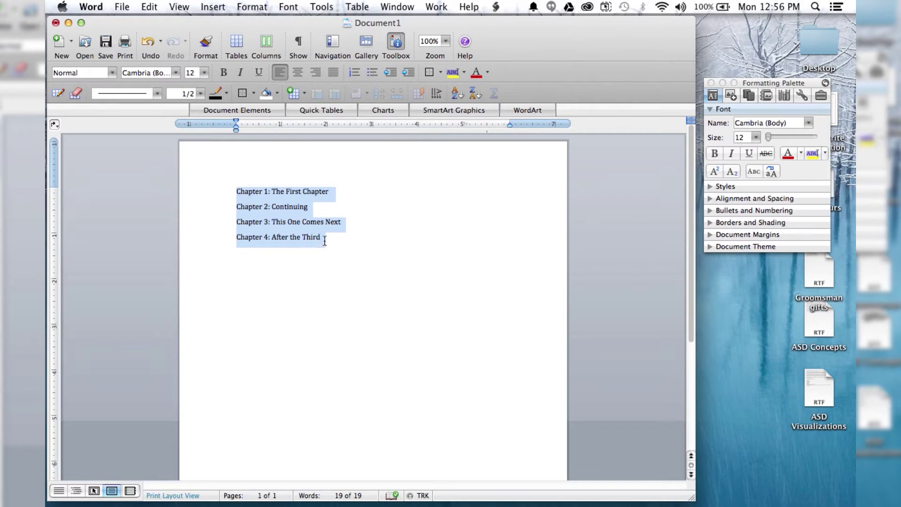
click(54, 125)
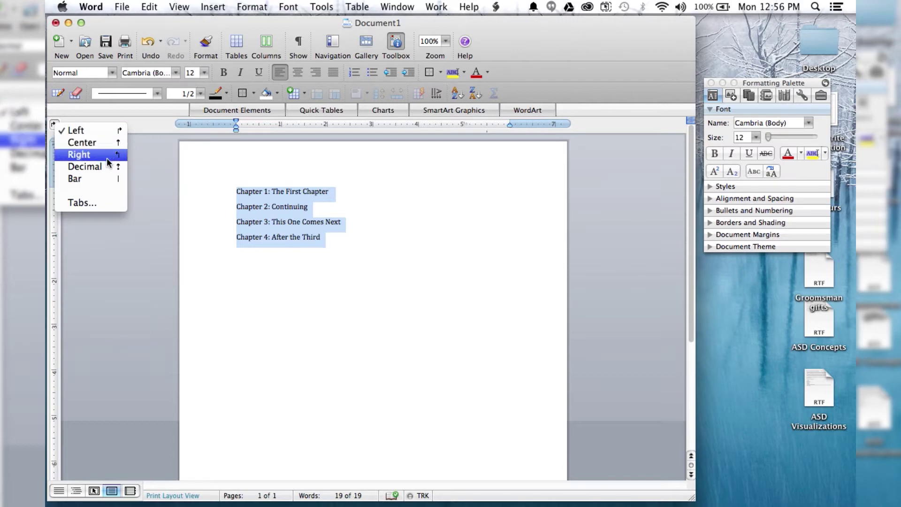
Keep the Left tab type and set a left tab stop at 5 inches on the ruler
click(72, 130)
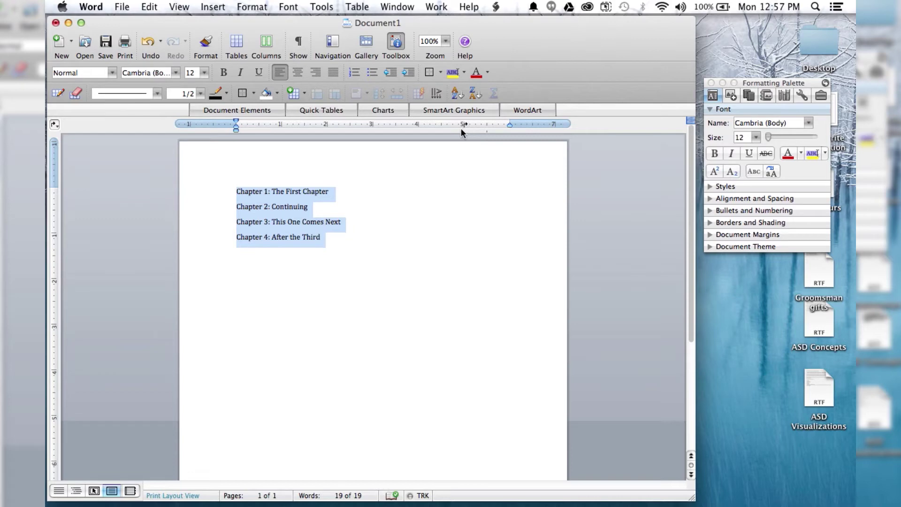
click(340, 193)
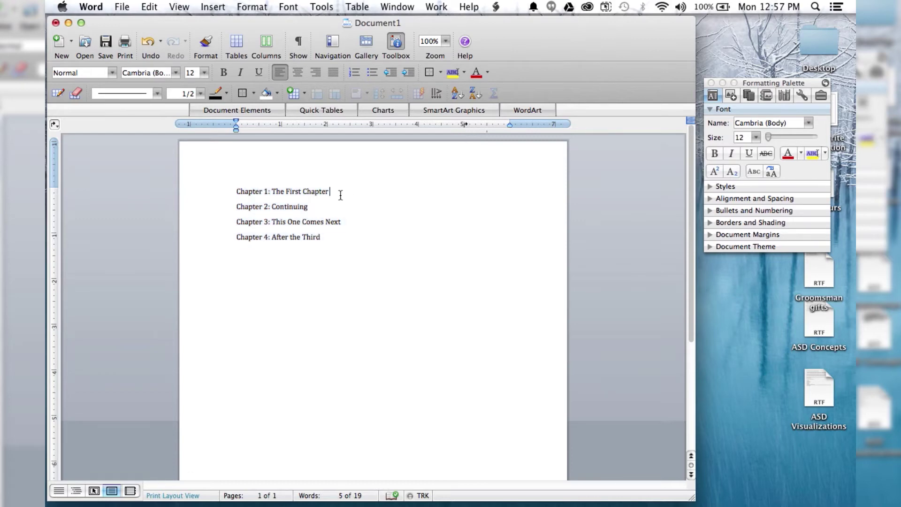
Tab out Page 4, Page 34 and Page 72 at the ends of chapters 1–3
key(Tab)
text(Page 4)
click(358, 208)
key(Tab)
text(Page)
text( 3)
text(Page)
text( 72)
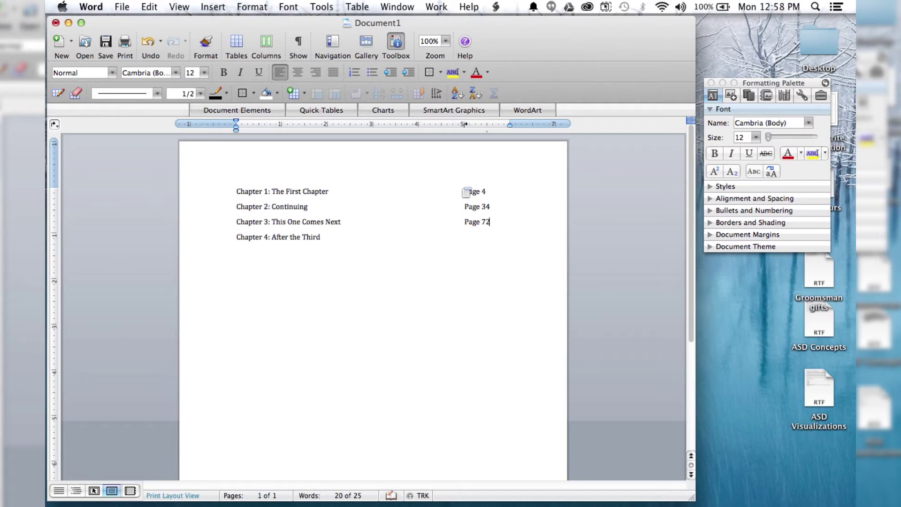
click(345, 241)
Switch to a right tab stop and tab sample text "asdfasdfasdfas" onto the Chapter 4 line
click(54, 124)
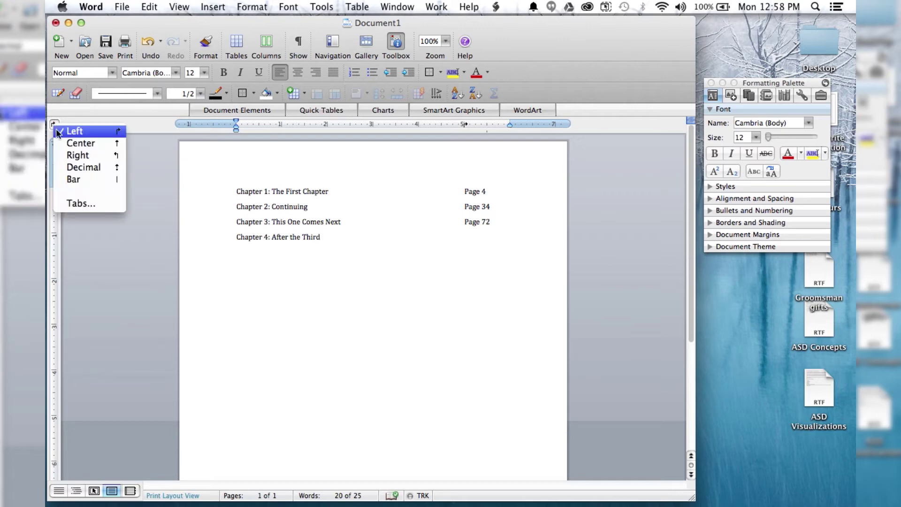
click(72, 153)
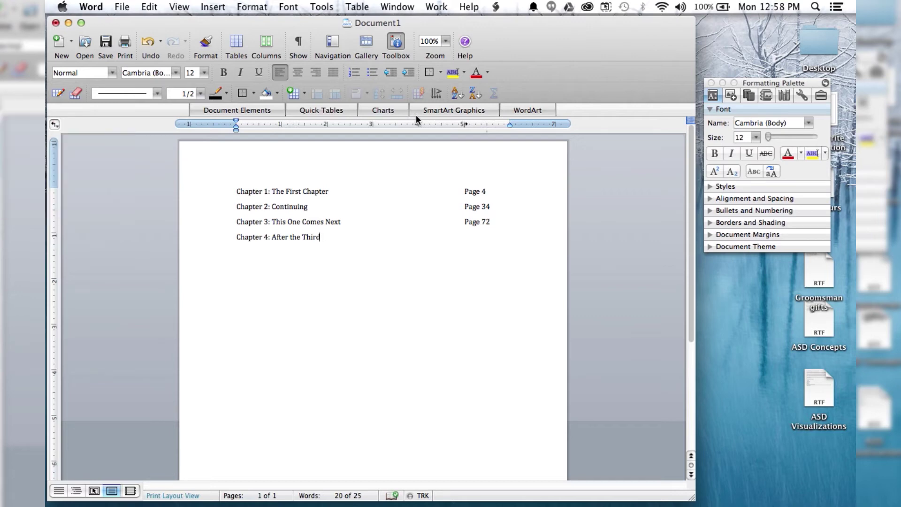
key(Tab)
text(asdfasdfasdfas)
click(463, 125)
drag(463, 127, 465, 124)
Add a new line reading "Chapter 5:" after Chapter 4
click(460, 221)
click(342, 205)
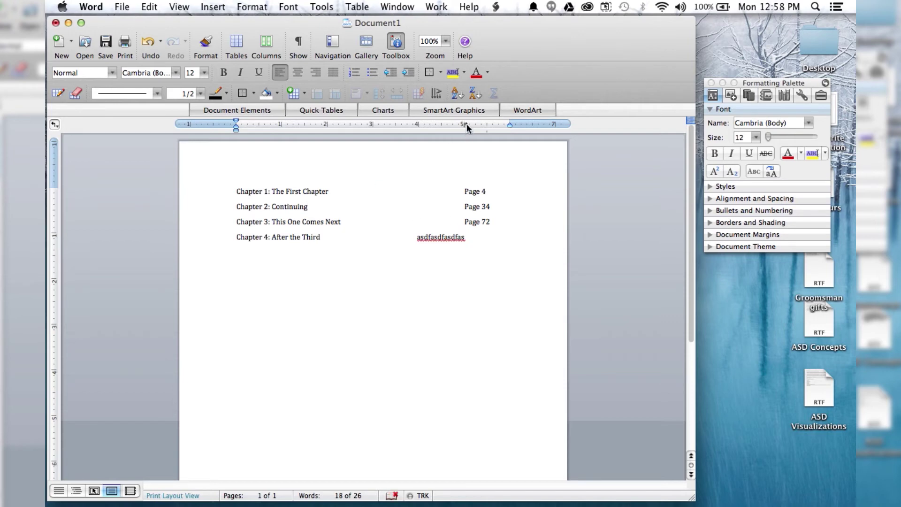
click(334, 189)
click(345, 240)
click(490, 240)
text(Chapter 5:)
click(55, 124)
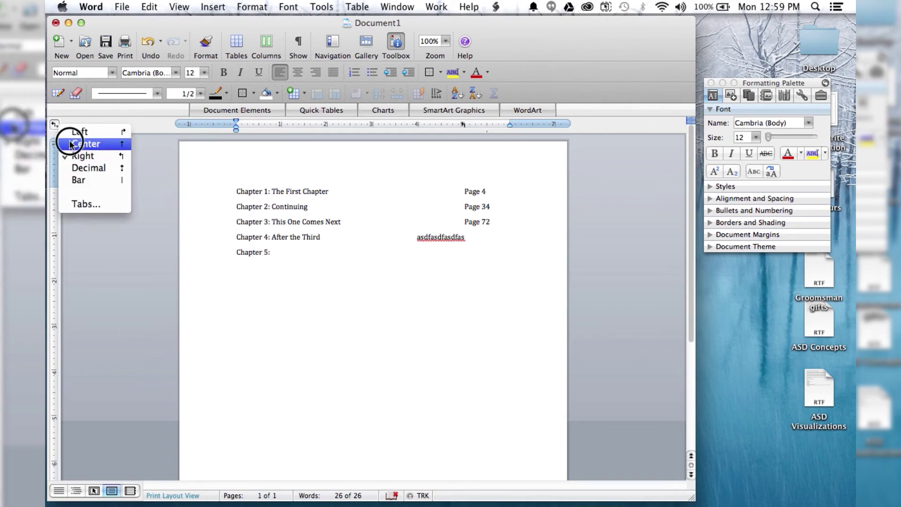
Place a centre tab stop at 5 inches and centre "as;dlfkjasd;flkajsdf;lk" on the Chapter 5 line
click(137, 126)
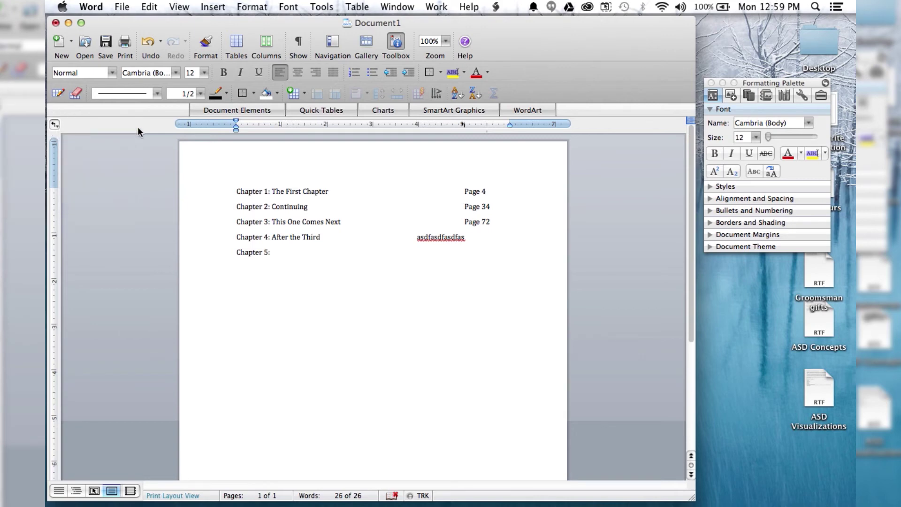
click(463, 123)
drag(467, 125, 463, 127)
key(Tab)
text(as;dlfkjasd;flkajsdf;lk)
click(366, 216)
click(352, 221)
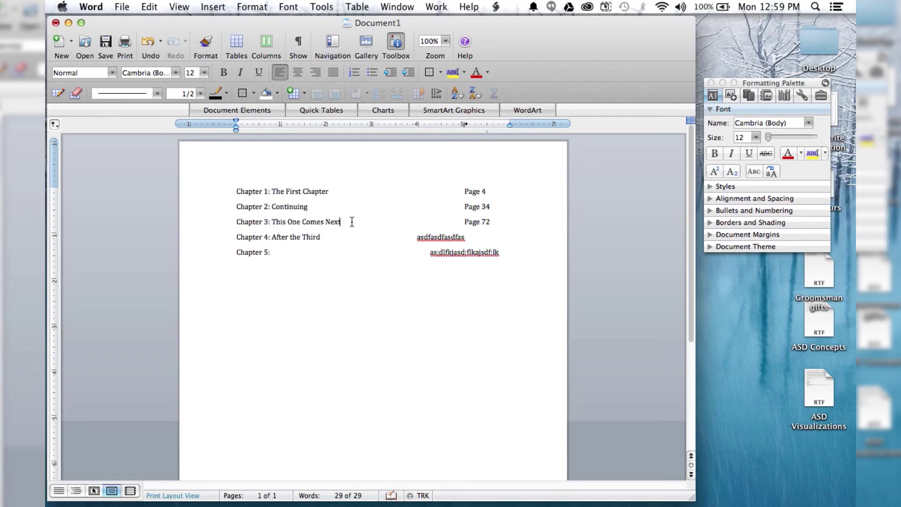
Give the Chapter 3 tab stop a dotted leader (leader 2) in the Tabs settings
click(54, 124)
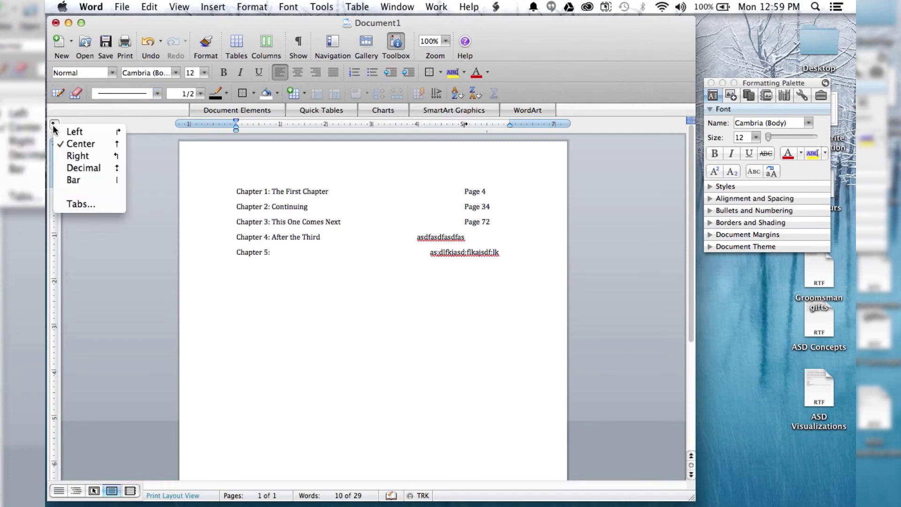
click(79, 204)
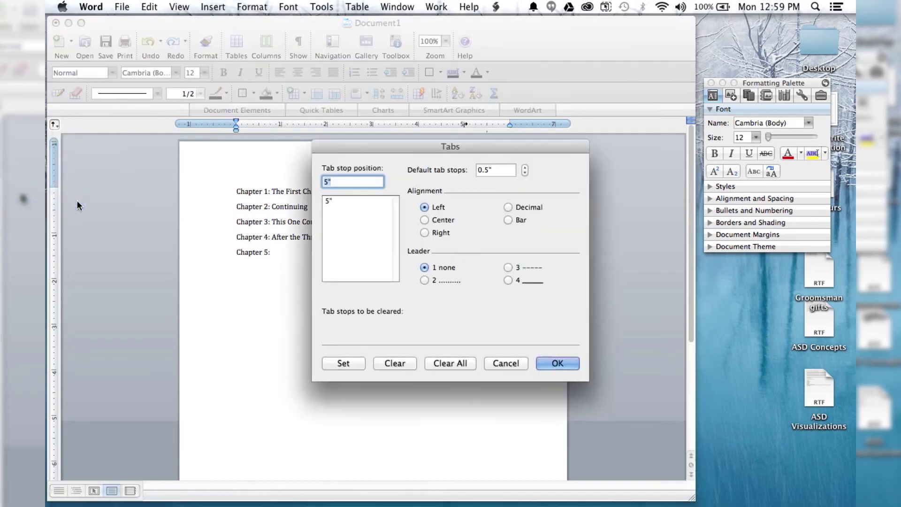
click(337, 183)
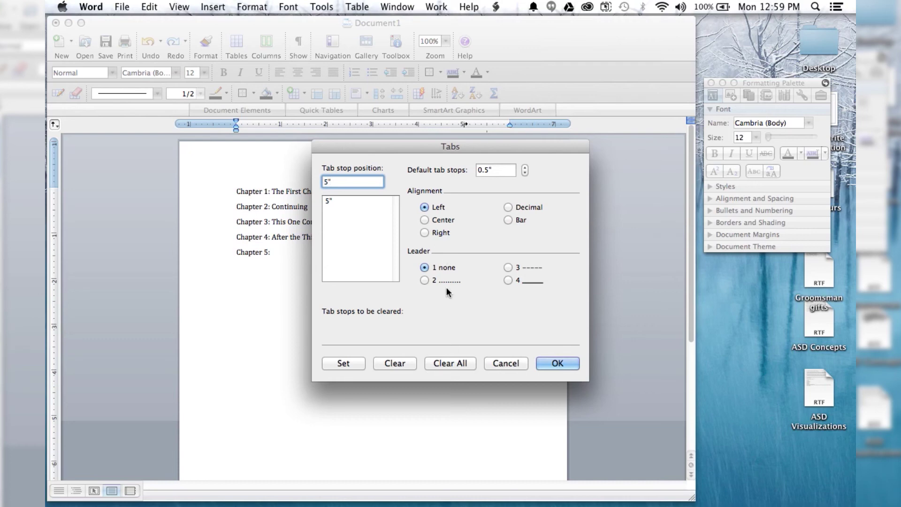
click(425, 280)
click(558, 363)
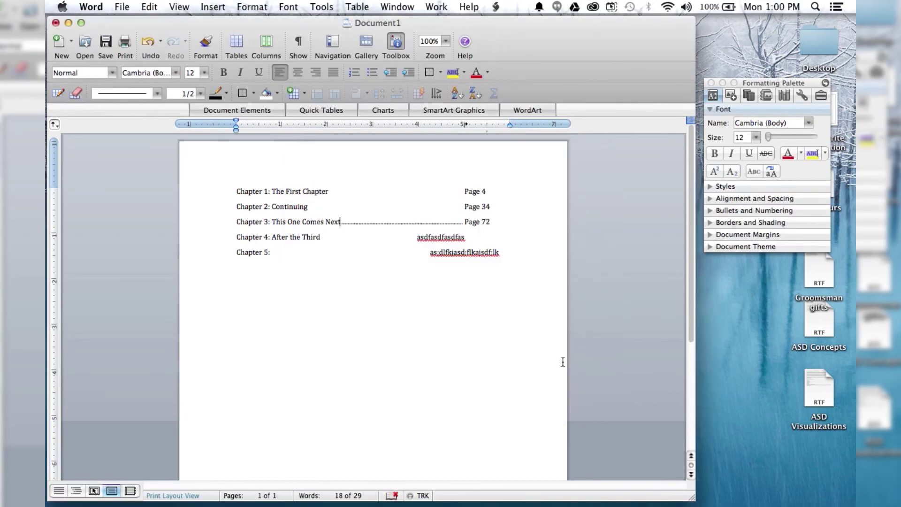
Edit the Chapter 3 title to "This One Cometas;dlkf" so the dotted leader adjusts
key(BackSpace)
key(BackSpace)
key(BackSpace)
key(BackSpace)
key(BackSpace)
key(BackSpace)
key(BackSpace)
key(BackSpace)
key(BackSpace)
key(BackSpace)
text(Cometas;dlkfjas;dlfkjas;dflk)
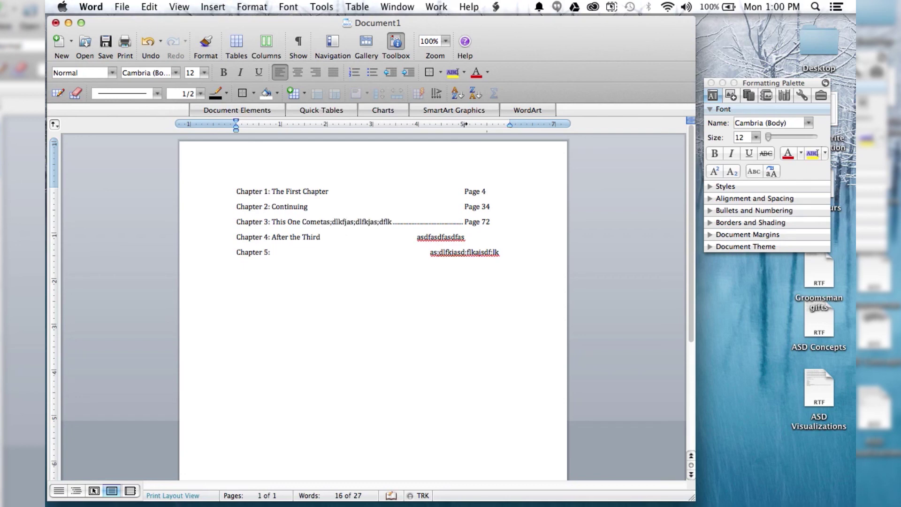
key(BackSpace)
key(BackSpace)
key(BackSpace)
key(BackSpace)
key(BackSpace)
key(BackSpace)
key(BackSpace)
key(BackSpace)
key(BackSpace)
key(BackSpace)
key(BackSpace)
key(BackSpace)
key(BackSpace)
key(BackSpace)
key(BackSpace)
key(BackSpace)
key(BackSpace)
key(BackSpace)
key(BackSpace)
key(BackSpace)
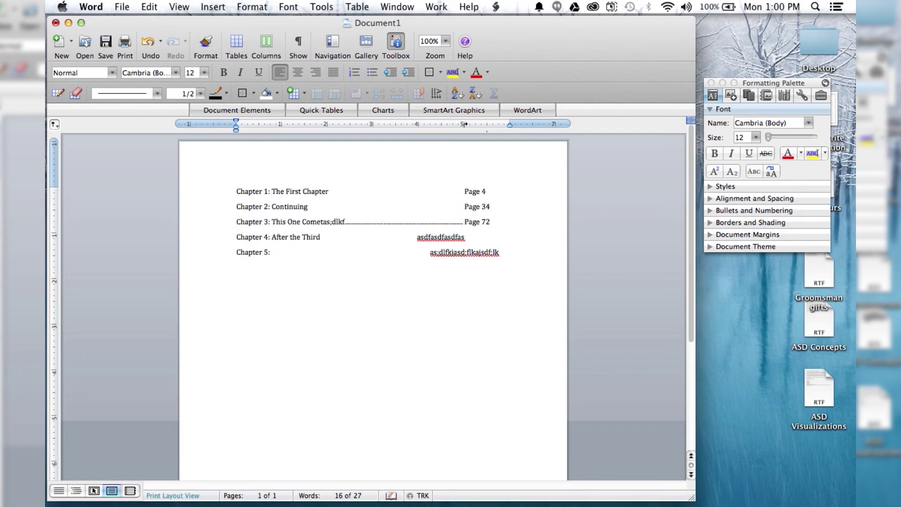